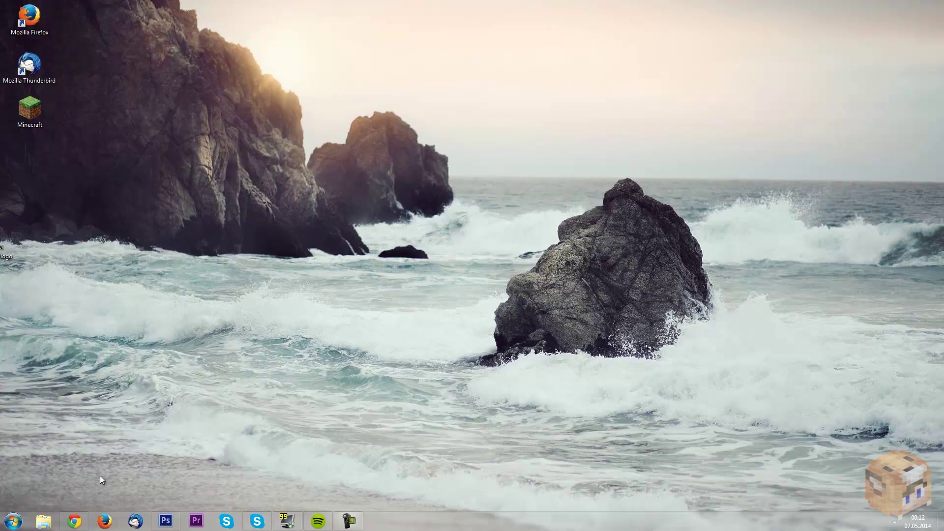
Switch to Chrome and open the RuxPlay website from the link on the YouTube channel banner.
{"action": "left_click", "coordinate": [75, 521]}
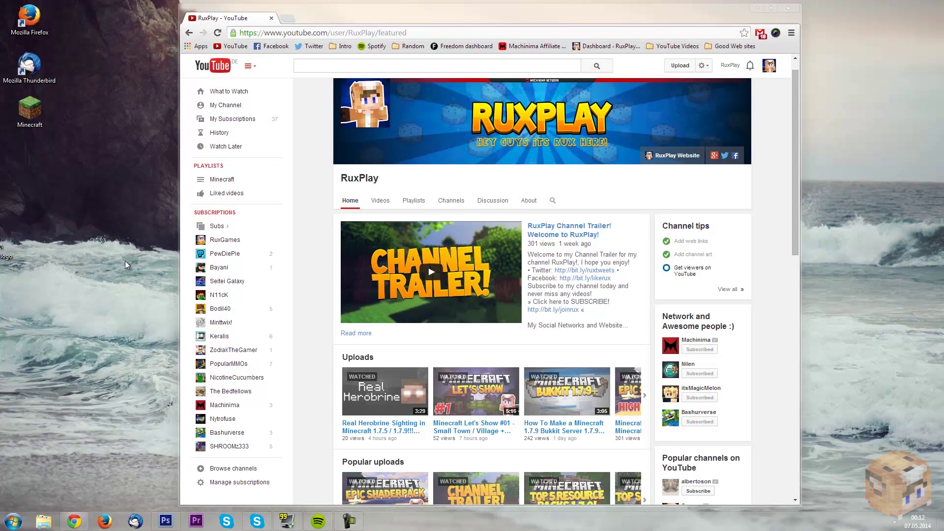
{"action": "left_click", "coordinate": [678, 155]}
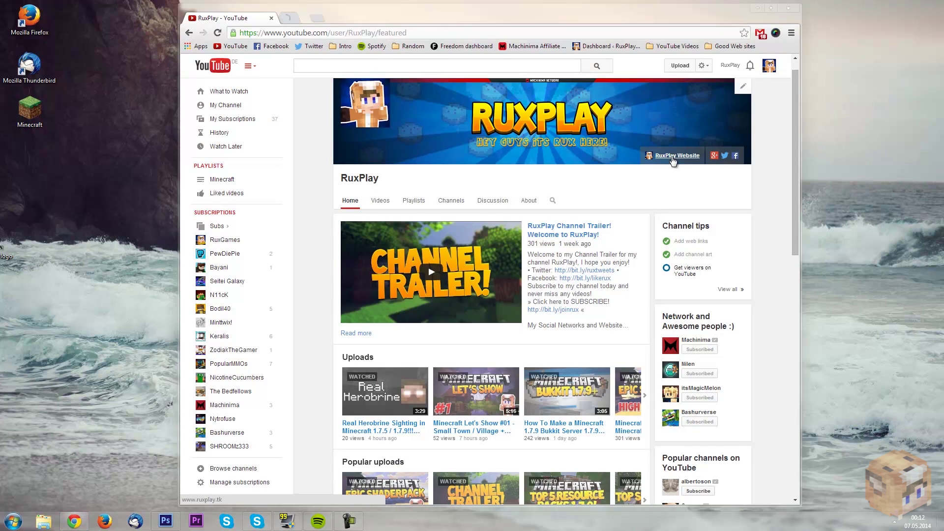
{"action": "left_click", "coordinate": [317, 18]}
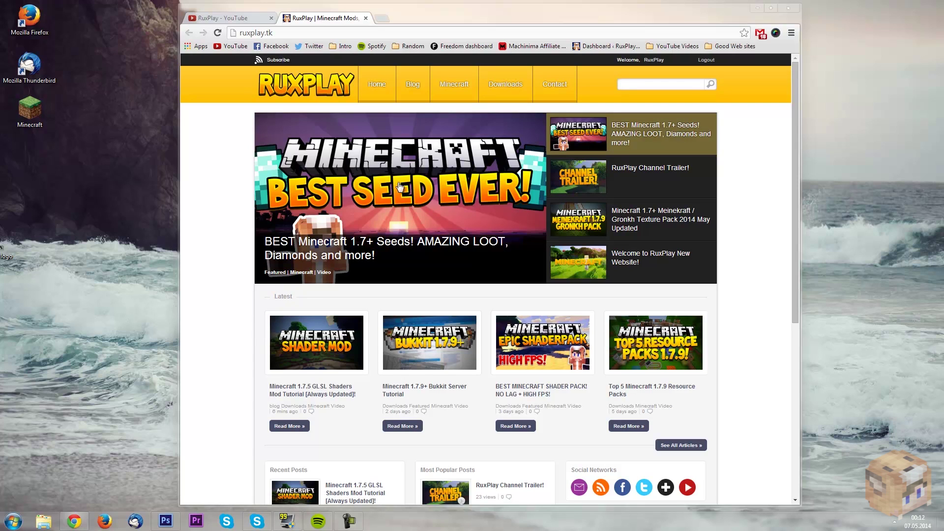
Open the "Minecraft 1.7.5 GLSL Shaders Mod Tutorial" article from the website's Minecraft category.
{"action": "left_click", "coordinate": [456, 89]}
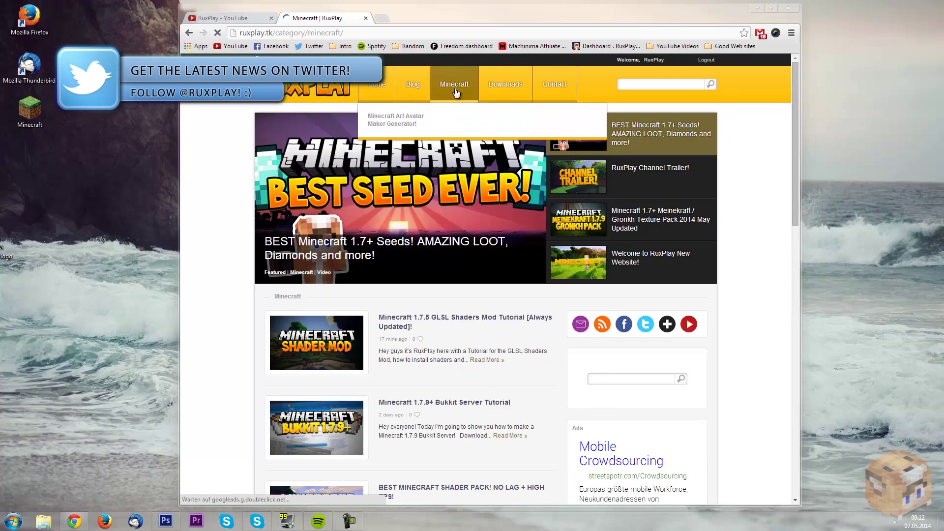
{"action": "scroll", "coordinate": [389, 188], "scroll_direction": "down", "scroll_amount": 8}
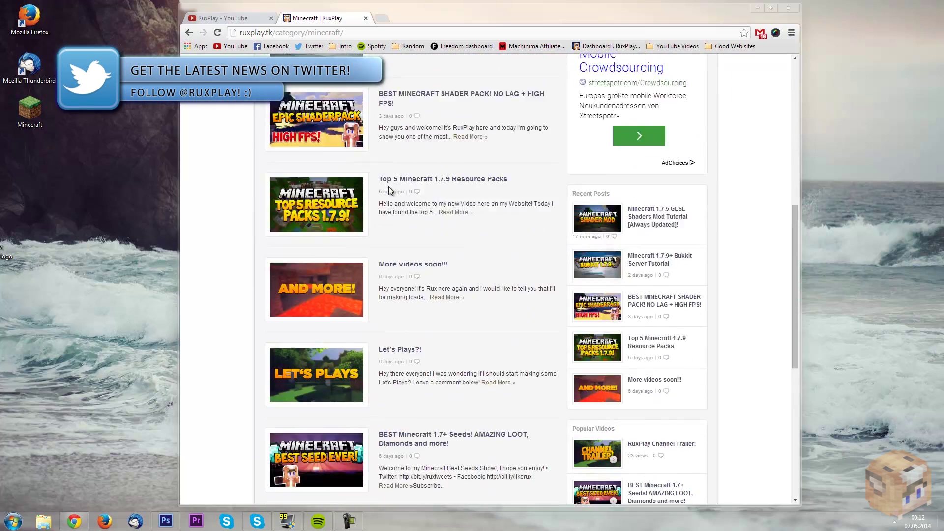
{"action": "scroll", "coordinate": [389, 187], "scroll_direction": "up", "scroll_amount": 4}
{"action": "scroll", "coordinate": [388, 187], "scroll_direction": "down", "scroll_amount": 10}
{"action": "scroll", "coordinate": [389, 187], "scroll_direction": "up", "scroll_amount": 8}
{"action": "scroll", "coordinate": [389, 187], "scroll_direction": "up", "scroll_amount": 2}
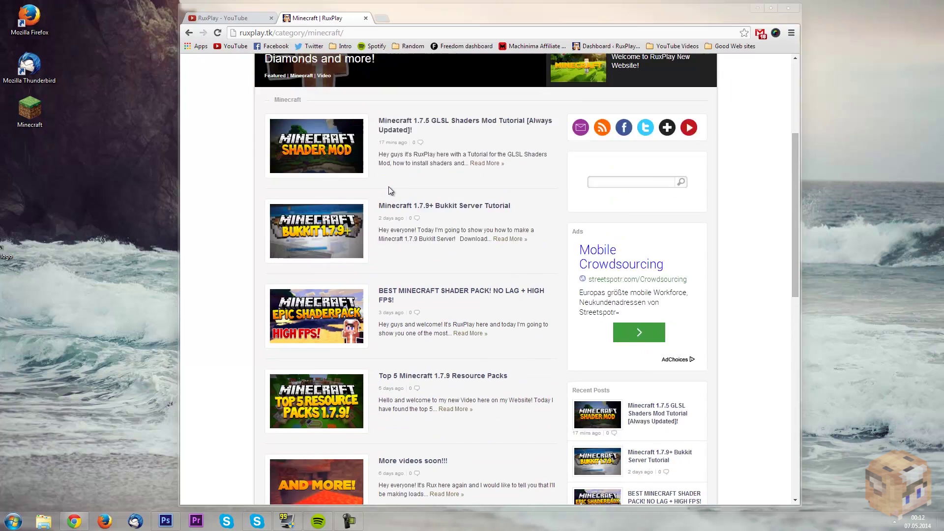
{"action": "scroll", "coordinate": [389, 187], "scroll_direction": "up", "scroll_amount": 1}
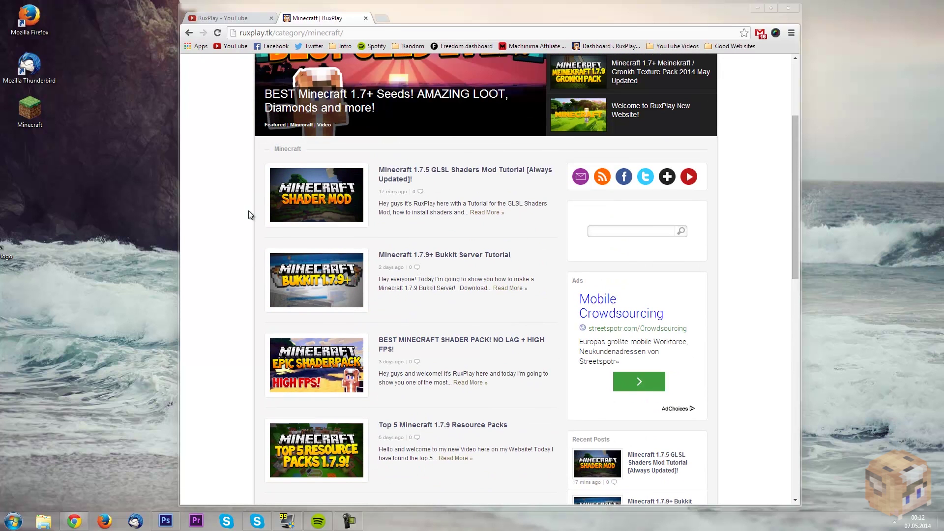
{"action": "left_click", "coordinate": [436, 173]}
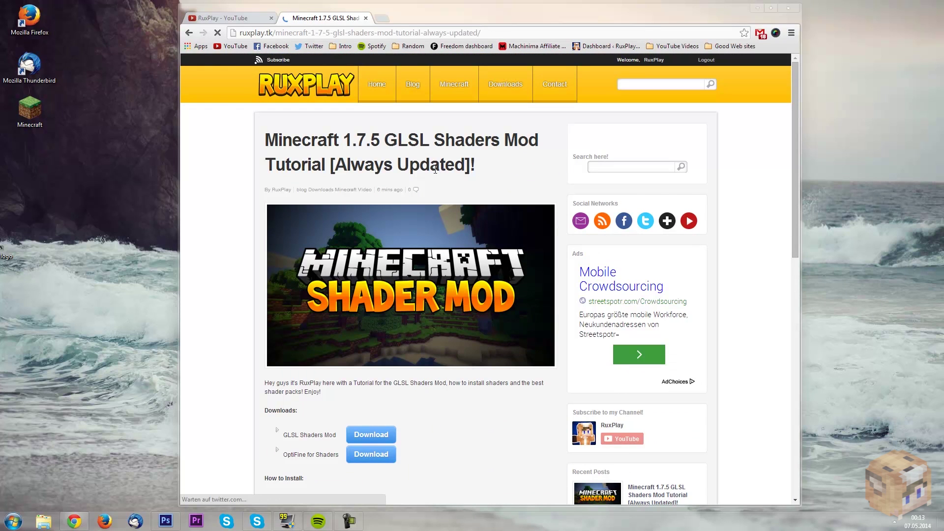
Download Shaders Mod 1.7.5.jar from MediaFire through the article's GLSL Shaders Mod link and close its download page.
{"action": "scroll", "coordinate": [435, 169], "scroll_direction": "down", "scroll_amount": 3}
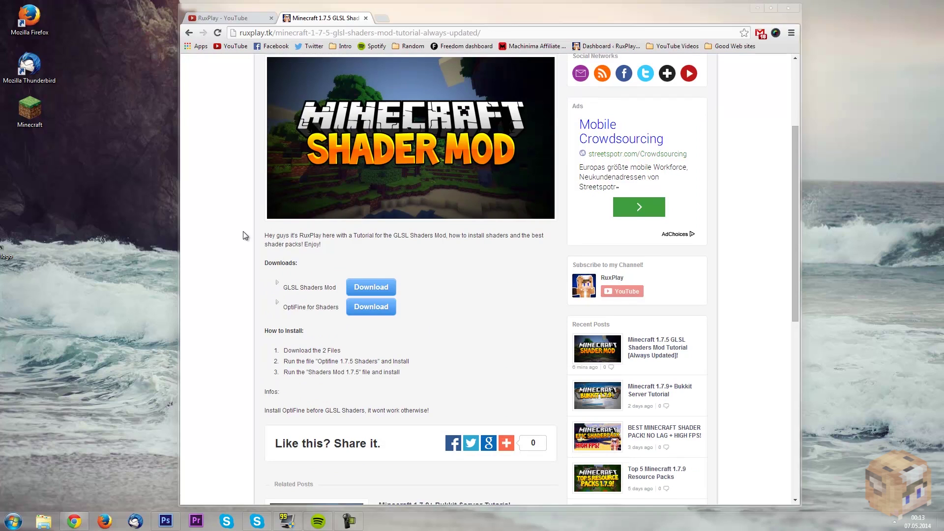
{"action": "left_click", "coordinate": [332, 252]}
{"action": "left_click_drag", "start_coordinate": [261, 268], "coordinate": [288, 265]}
{"action": "left_click_drag", "start_coordinate": [271, 340], "coordinate": [405, 372]}
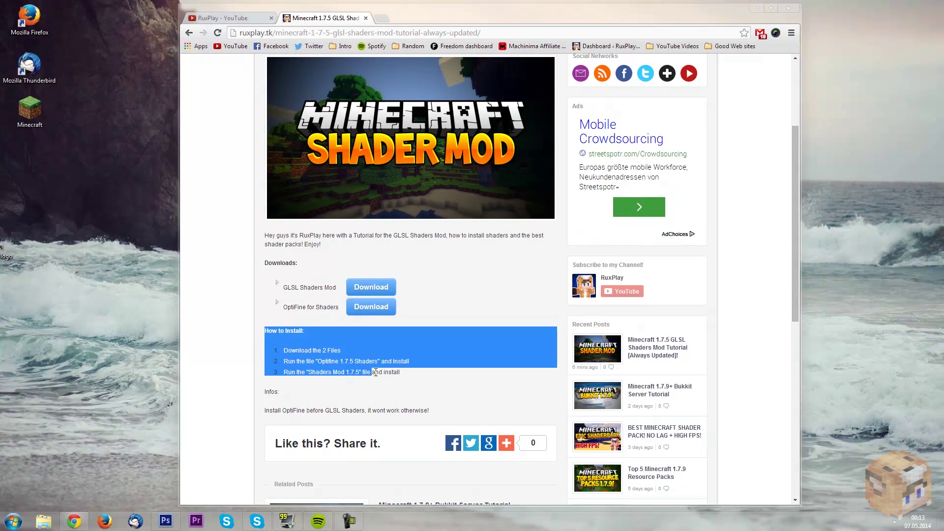
{"action": "left_click", "coordinate": [405, 371]}
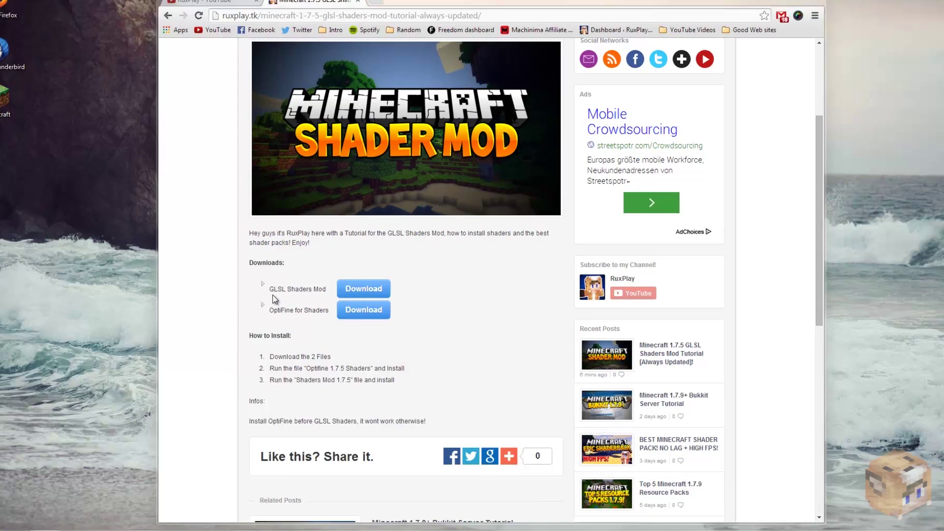
{"action": "left_click_drag", "start_coordinate": [282, 287], "coordinate": [314, 287]}
{"action": "left_click", "coordinate": [364, 289]}
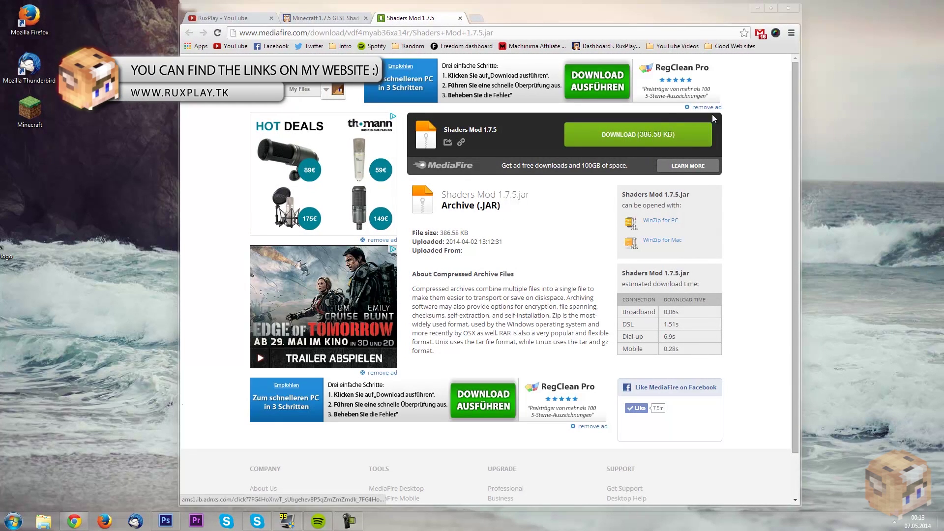
{"action": "left_click", "coordinate": [643, 137]}
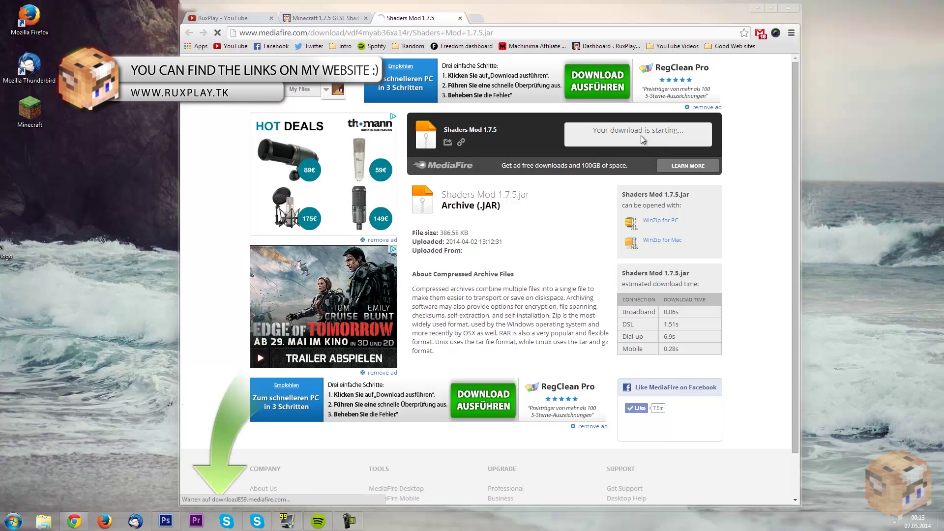
{"action": "left_click", "coordinate": [461, 19]}
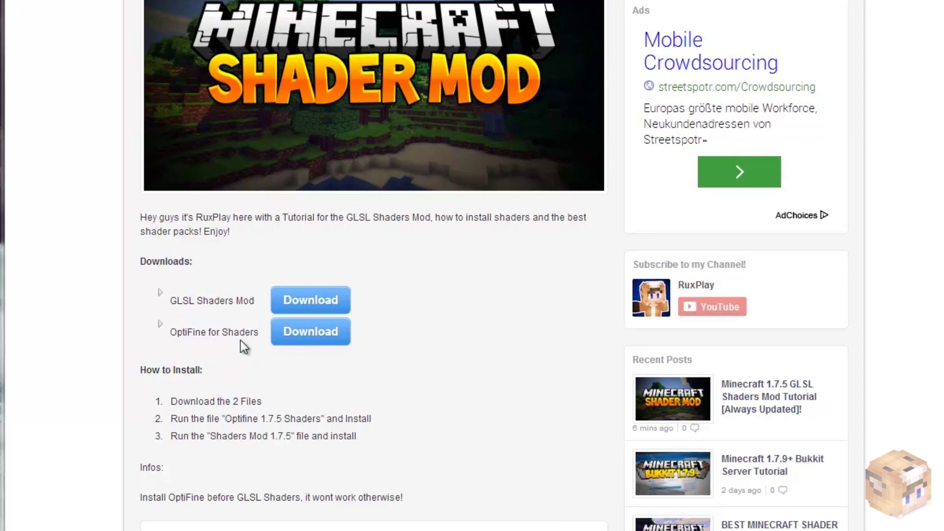
Download and keep OptiFine 1.7.5 Shaders.jar through the article's OptiFine link, and place the installers in the middle of the desktop.
{"action": "left_click", "coordinate": [310, 337]}
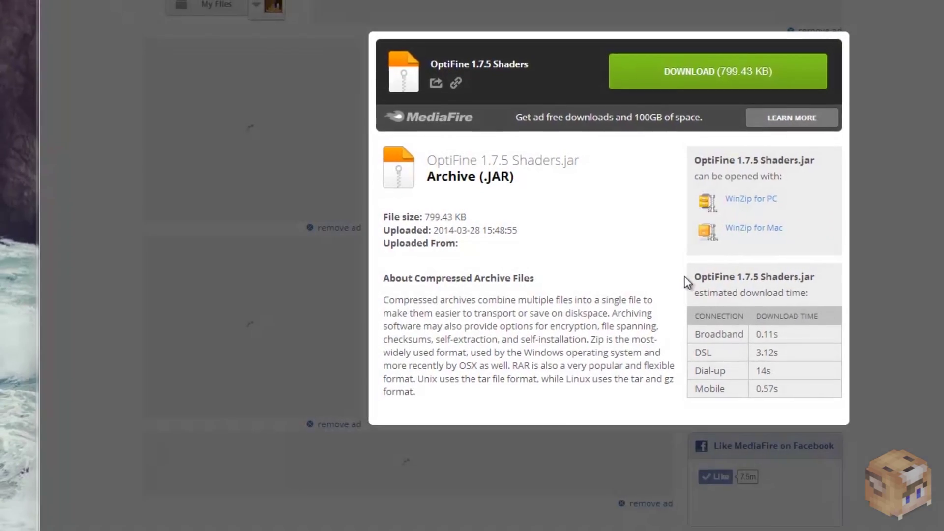
{"action": "left_click", "coordinate": [727, 75]}
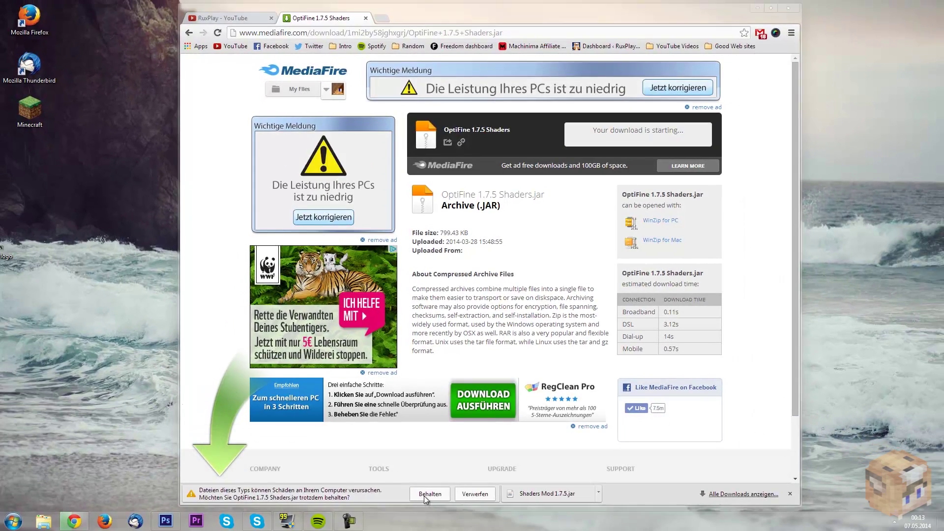
{"action": "left_click", "coordinate": [422, 498]}
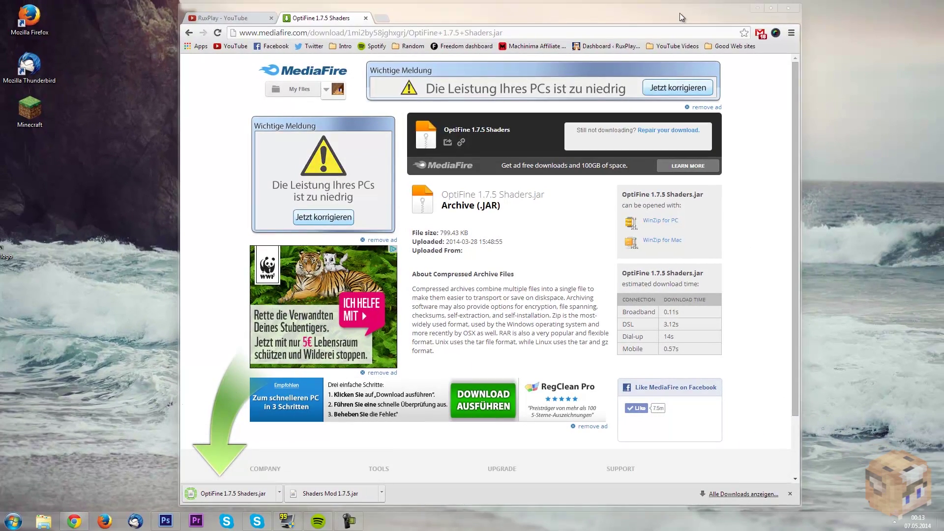
{"action": "left_click", "coordinate": [758, 7]}
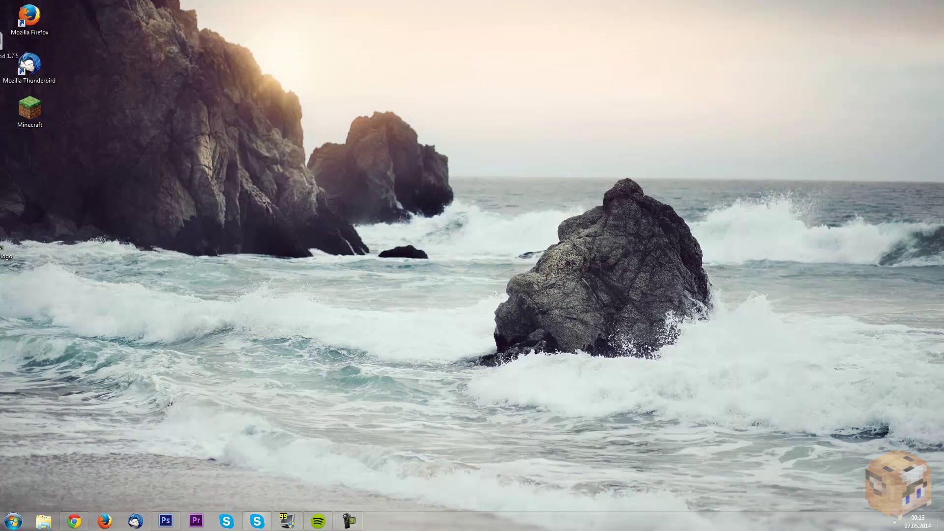
{"action": "left_click_drag", "start_coordinate": [3, 56], "coordinate": [414, 181]}
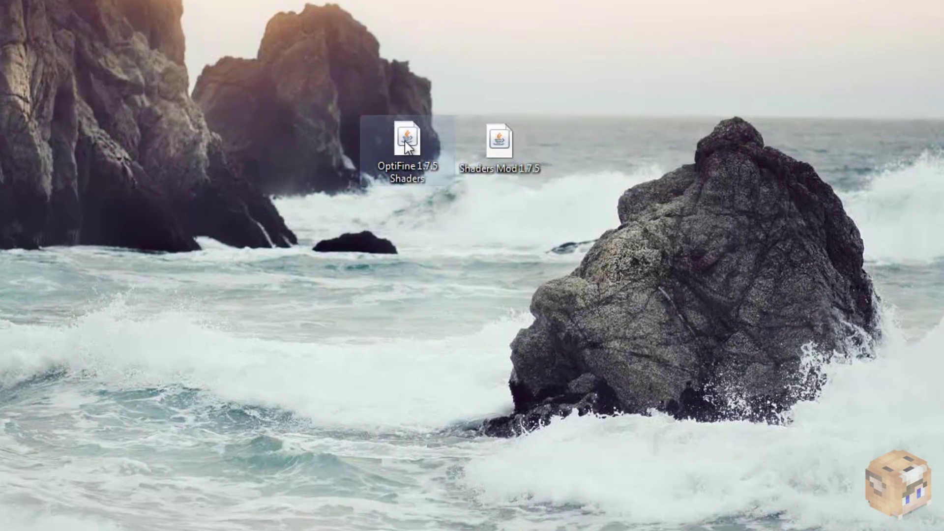
{"action": "left_click_drag", "start_coordinate": [402, 237], "coordinate": [388, 22]}
{"action": "left_click", "coordinate": [364, 42]}
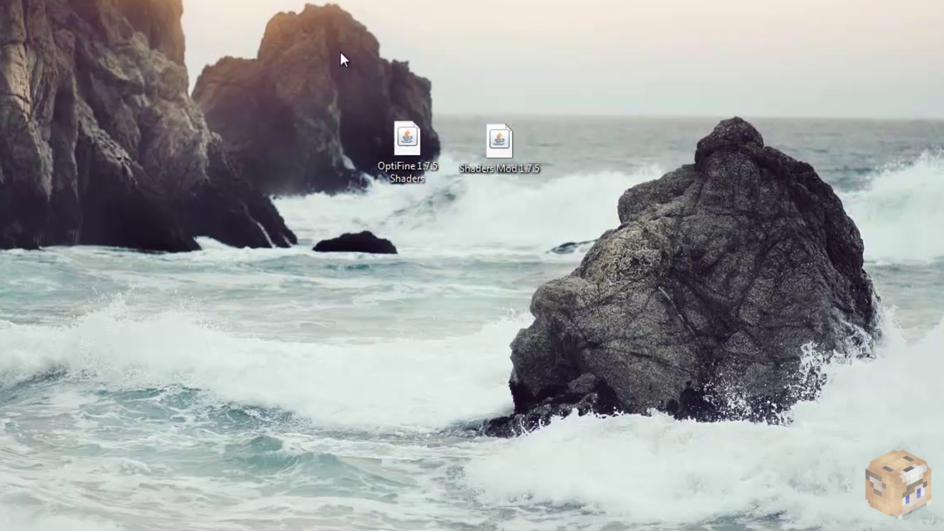
{"action": "left_click_drag", "start_coordinate": [319, 88], "coordinate": [463, 237]}
{"action": "left_click", "coordinate": [625, 228]}
{"action": "left_click_drag", "start_coordinate": [596, 209], "coordinate": [487, 105]}
{"action": "left_click", "coordinate": [631, 255]}
Run the OptiFine 1.7.5 Shaders installer and install OptiFine HD Ultra D1 for Minecraft 1.7.5.
{"action": "double_click", "coordinate": [408, 144]}
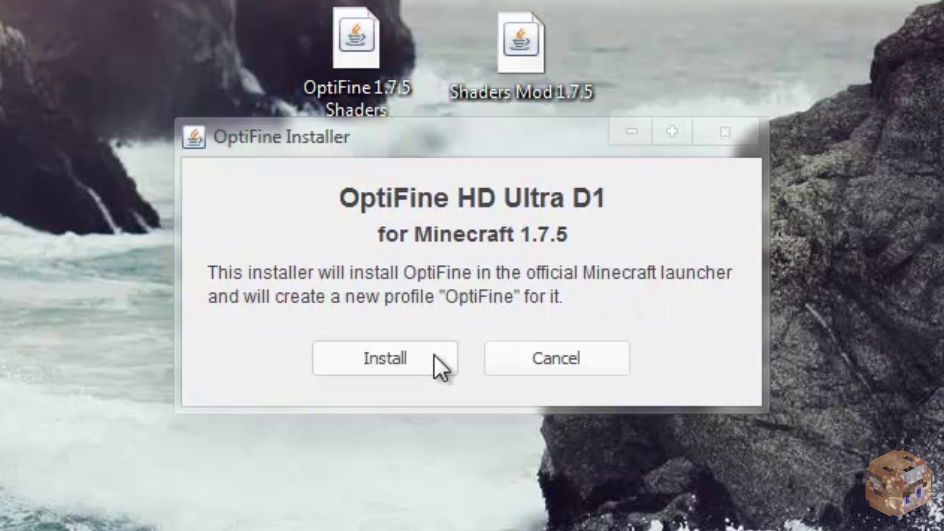
{"action": "left_click", "coordinate": [399, 362]}
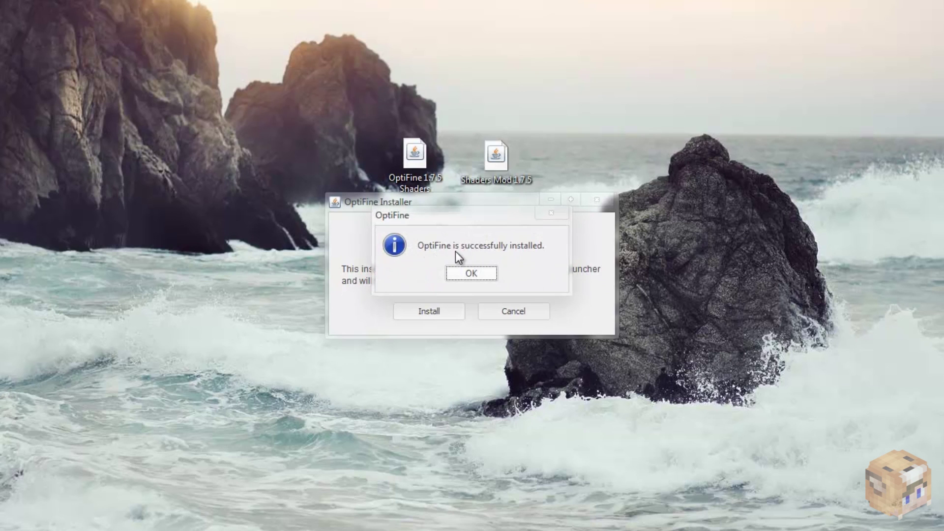
{"action": "left_click", "coordinate": [471, 275]}
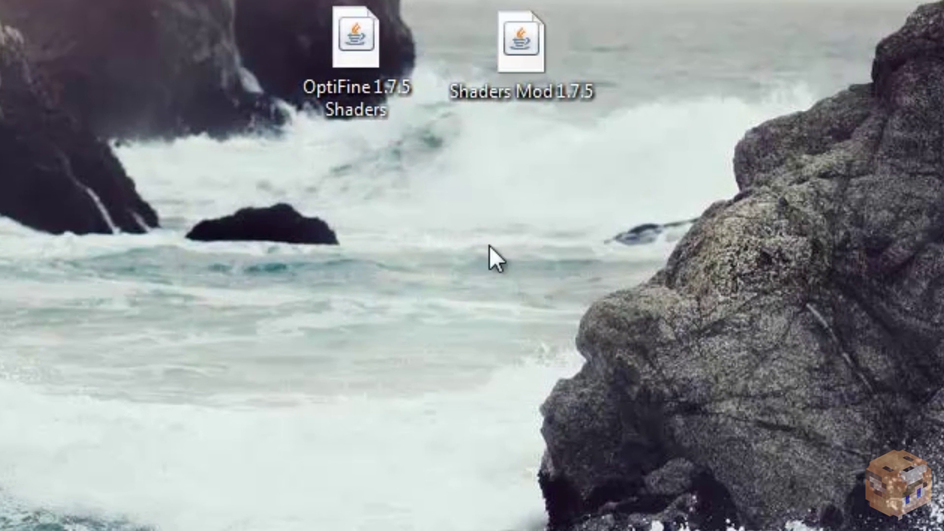
Run the Shaders Mod 1.7.5 installer and install it to the proposed .minecraft folder.
{"action": "double_click", "coordinate": [521, 58]}
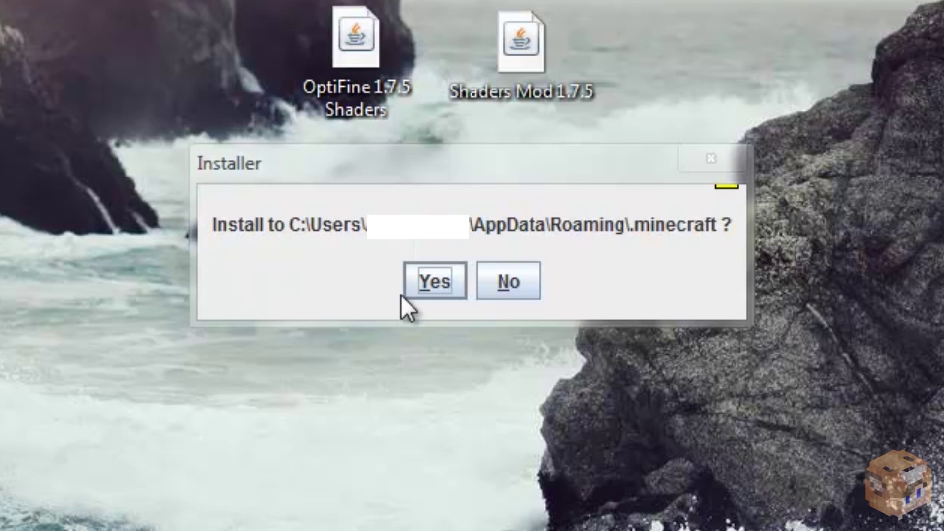
{"action": "left_click", "coordinate": [416, 288]}
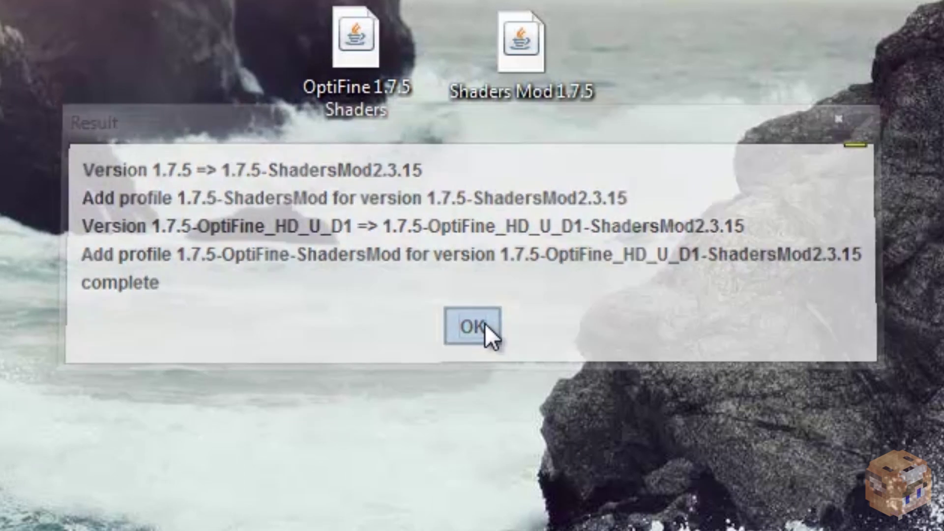
{"action": "left_click", "coordinate": [473, 327]}
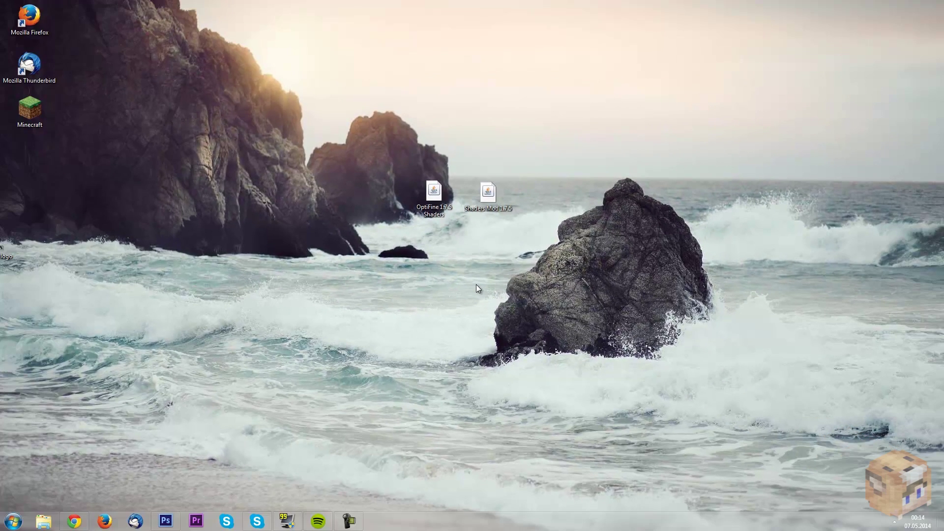
Switch to Chrome, load ruxplay.tk in a new tab and open the Minecraft 1.7.5 GLSL Shaders Mod article.
{"action": "left_click", "coordinate": [74, 521]}
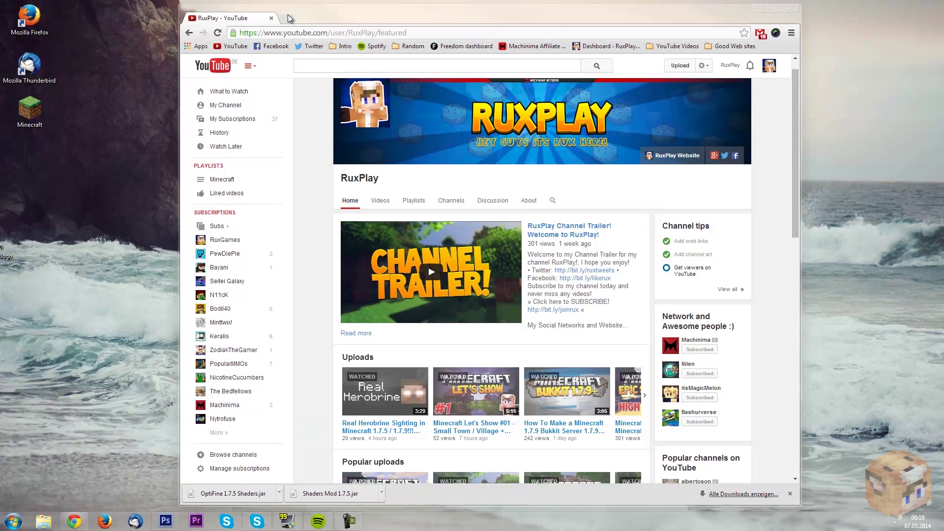
{"action": "left_click", "coordinate": [289, 18]}
{"action": "type", "text": "ruxplay.tk"}
{"action": "key", "text": "Return"}
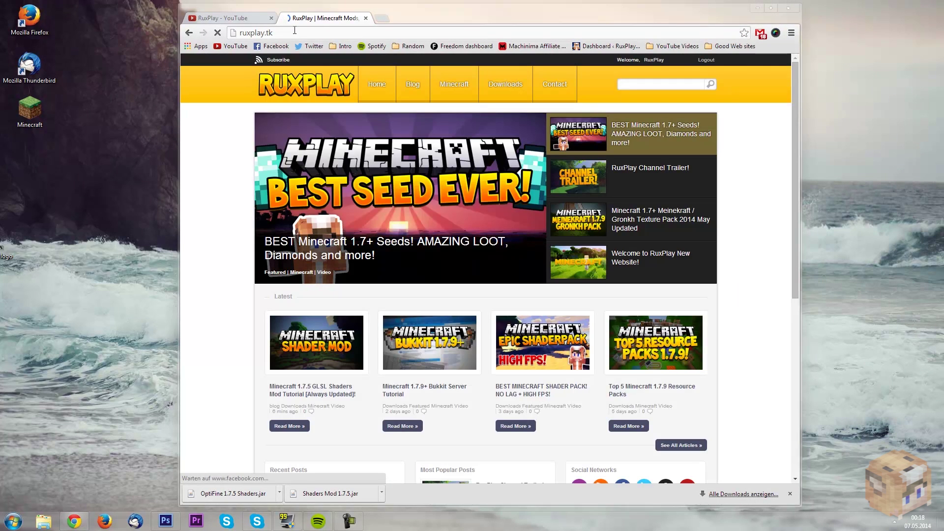
{"action": "left_click", "coordinate": [317, 351]}
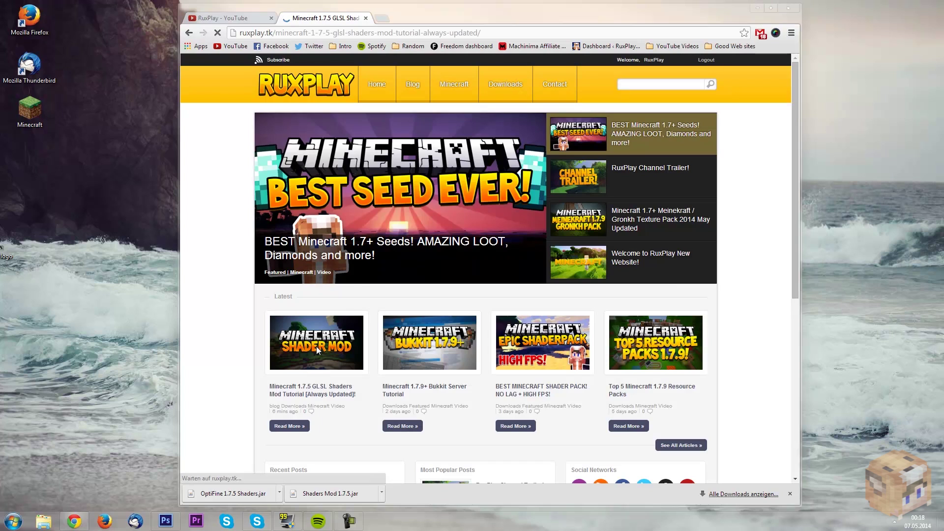
Download the SEUS v10.0 Ultra DOF.zip shader pack from the article's Shader Packs section, put it on the desktop and close the browser.
{"action": "scroll", "coordinate": [318, 344], "scroll_direction": "down", "scroll_amount": 5}
{"action": "scroll", "coordinate": [318, 341], "scroll_direction": "down", "scroll_amount": 1}
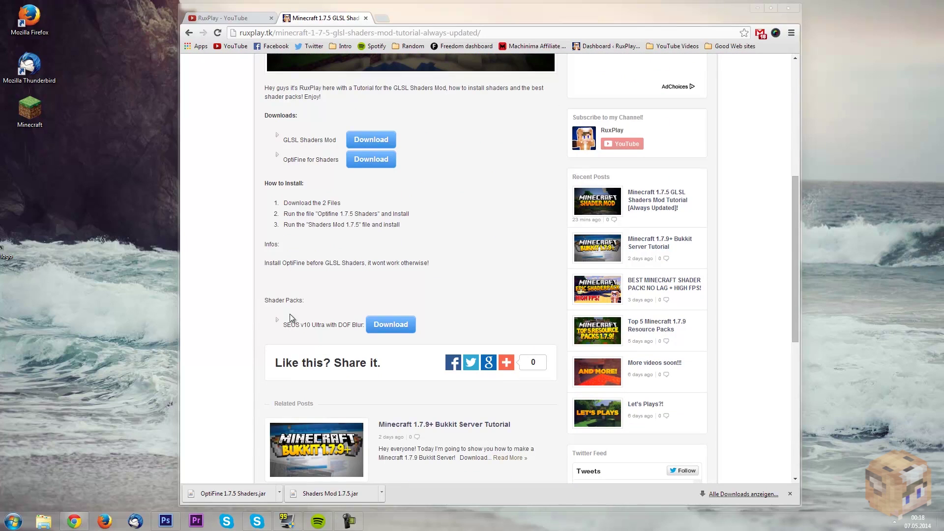
{"action": "left_click_drag", "start_coordinate": [264, 300], "coordinate": [303, 299]}
{"action": "left_click_drag", "start_coordinate": [285, 329], "coordinate": [363, 323]}
{"action": "left_click", "coordinate": [392, 326]}
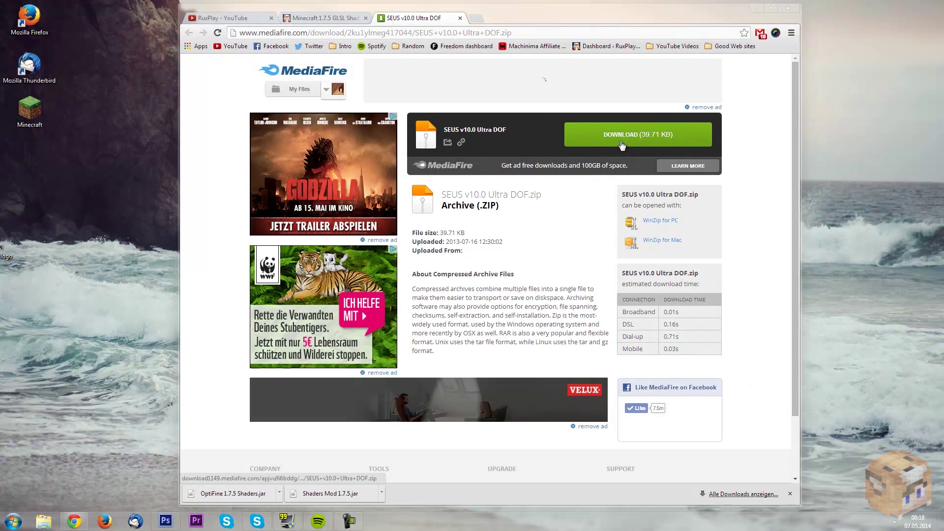
{"action": "left_click", "coordinate": [627, 139]}
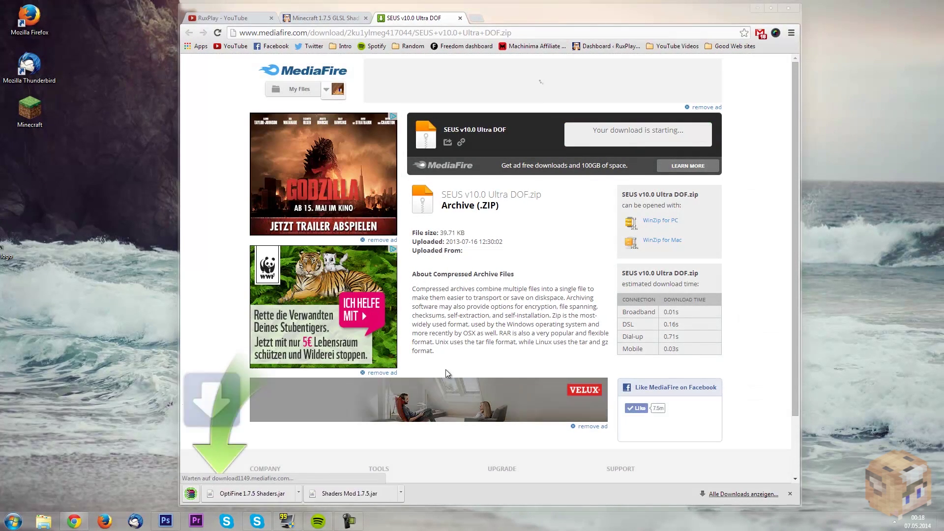
{"action": "left_click_drag", "start_coordinate": [225, 496], "coordinate": [107, 398]}
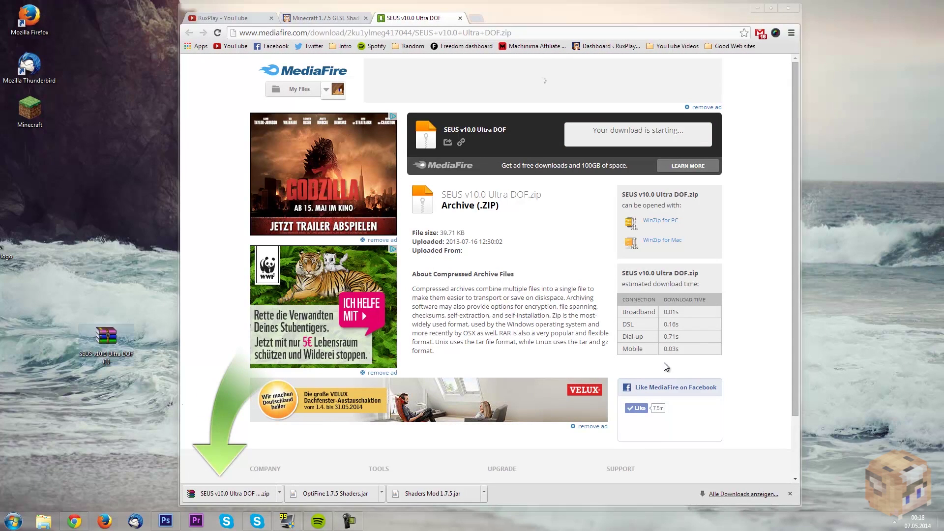
{"action": "left_click", "coordinate": [797, 8]}
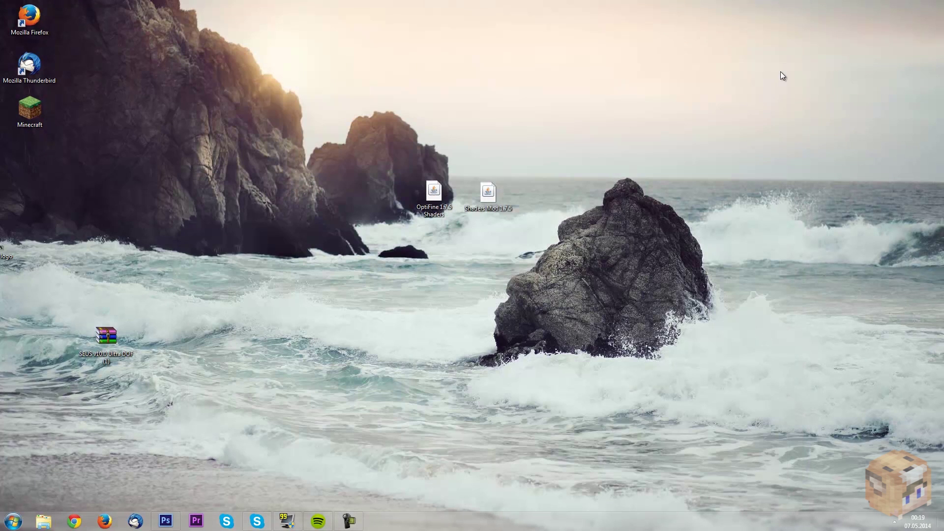
Open the Minecraft launcher and start the game with the 1.7.5-OptiFine-ShadersMod profile.
{"action": "double_click", "coordinate": [39, 120]}
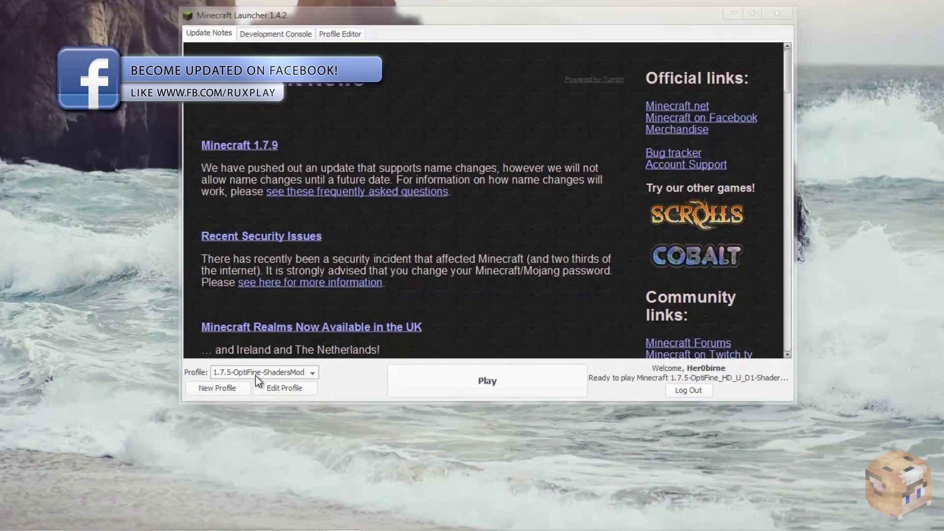
{"action": "left_click", "coordinate": [257, 374]}
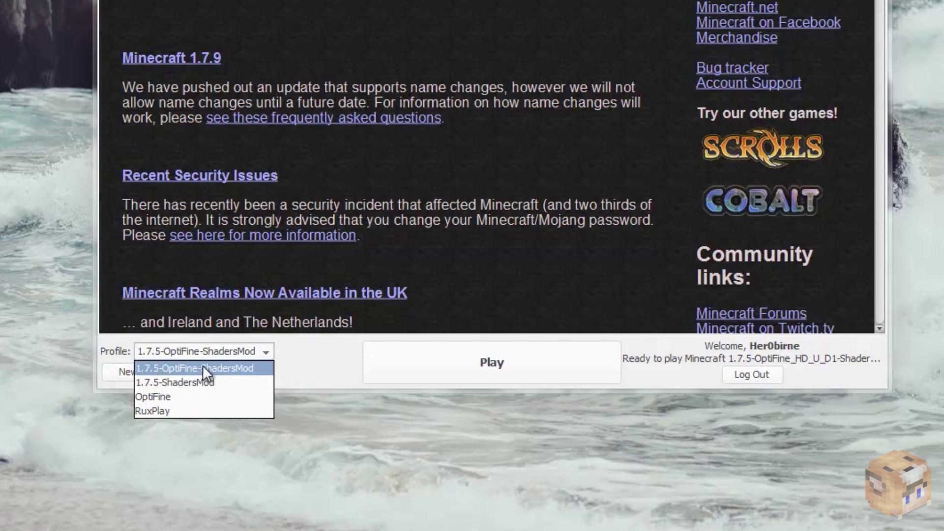
{"action": "left_click", "coordinate": [220, 367]}
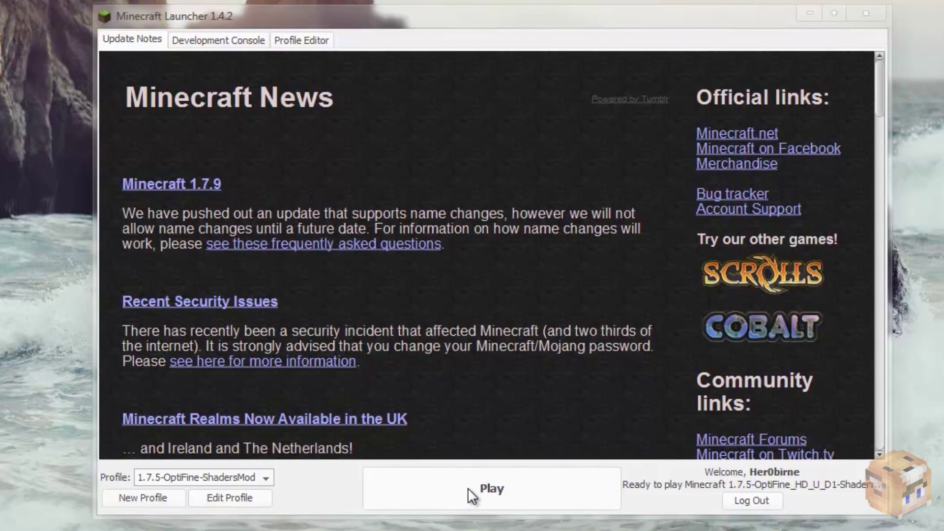
{"action": "left_click", "coordinate": [469, 488]}
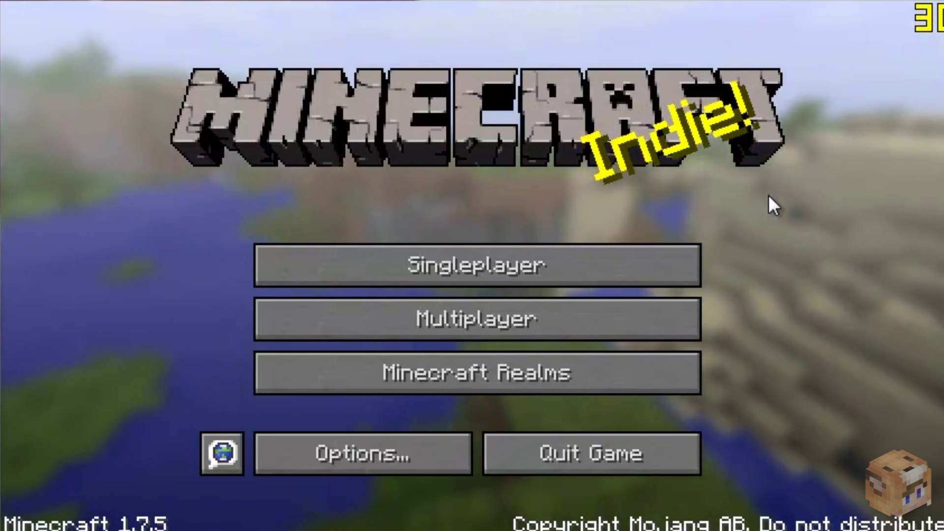
Open the shaderpacks folder from the game's Shaders options and move its window clear of the zip file on the desktop.
{"action": "left_click", "coordinate": [352, 451]}
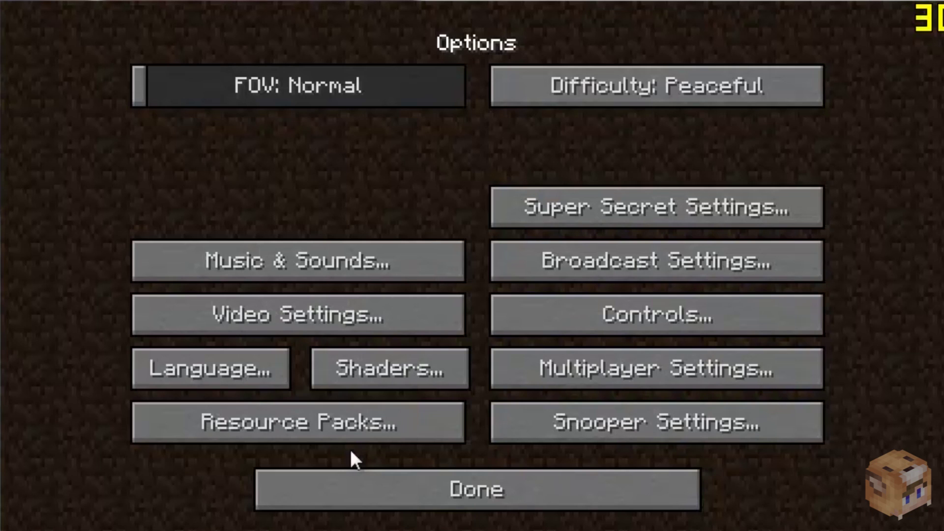
{"action": "left_click", "coordinate": [373, 380]}
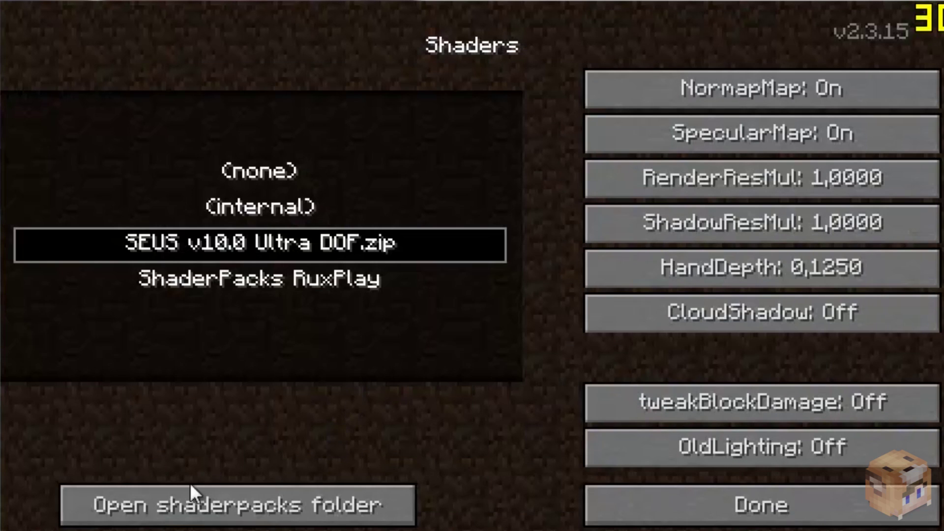
{"action": "left_click", "coordinate": [240, 507]}
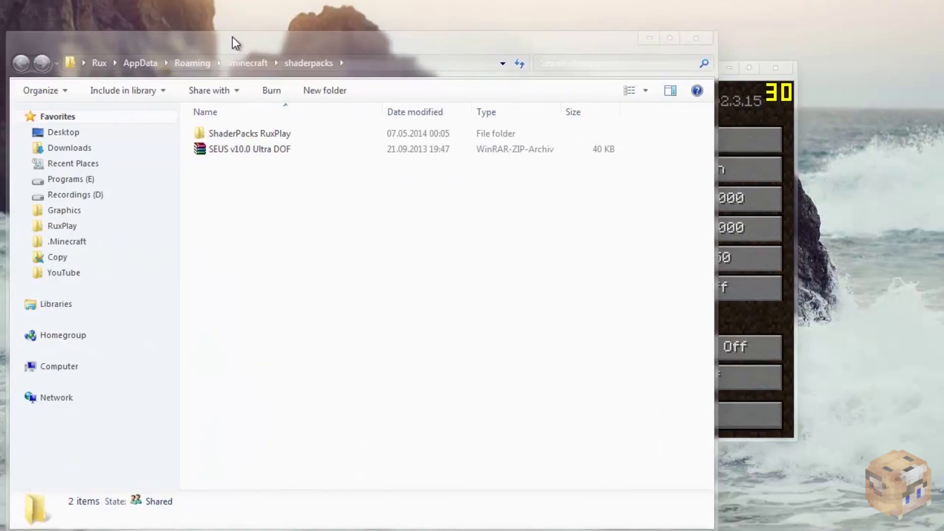
{"action": "left_click_drag", "start_coordinate": [232, 36], "coordinate": [308, 56]}
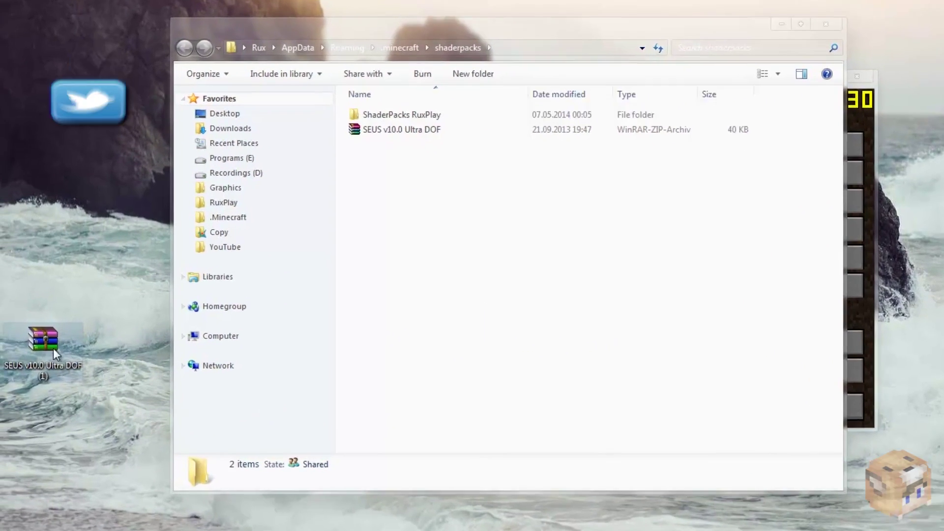
{"action": "left_click_drag", "start_coordinate": [8, 329], "coordinate": [9, 337]}
{"action": "left_click_drag", "start_coordinate": [48, 368], "coordinate": [28, 343]}
{"action": "left_click_drag", "start_coordinate": [1, 295], "coordinate": [139, 432]}
{"action": "left_click_drag", "start_coordinate": [136, 466], "coordinate": [22, 394]}
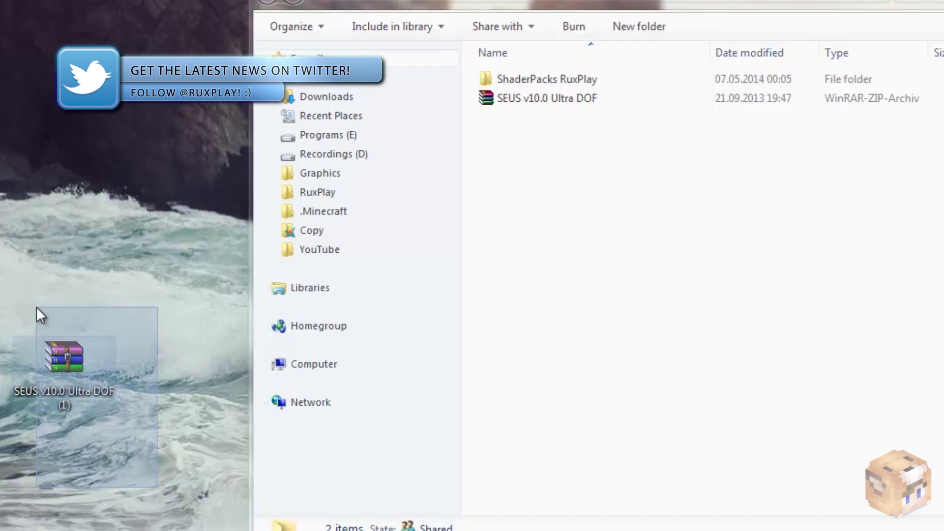
{"action": "left_click_drag", "start_coordinate": [4, 304], "coordinate": [142, 428]}
{"action": "left_click_drag", "start_coordinate": [54, 379], "coordinate": [89, 384]}
{"action": "left_click", "coordinate": [493, 104]}
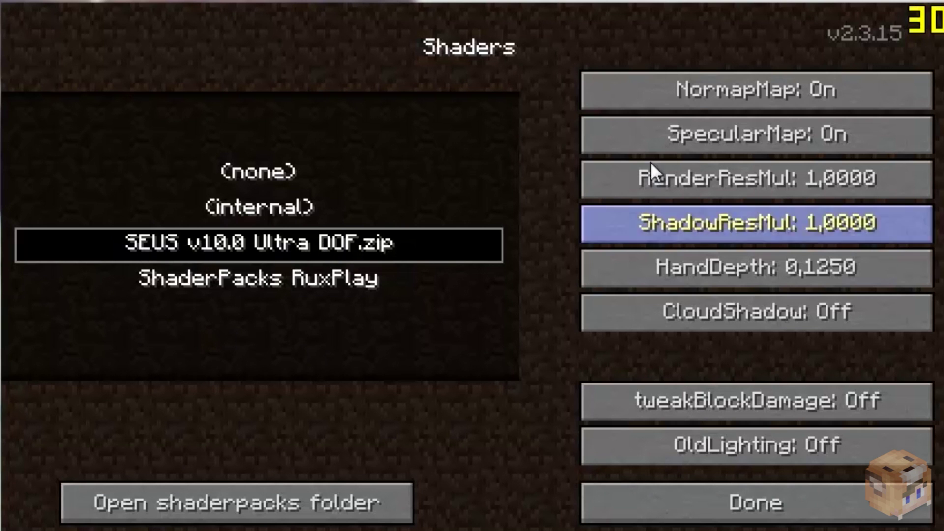
Close the Shaders settings and game options with SEUS v10.0 Ultra DOF.zip selected and enter a singleplayer world.
{"action": "left_click", "coordinate": [775, 485]}
{"action": "left_click", "coordinate": [535, 482]}
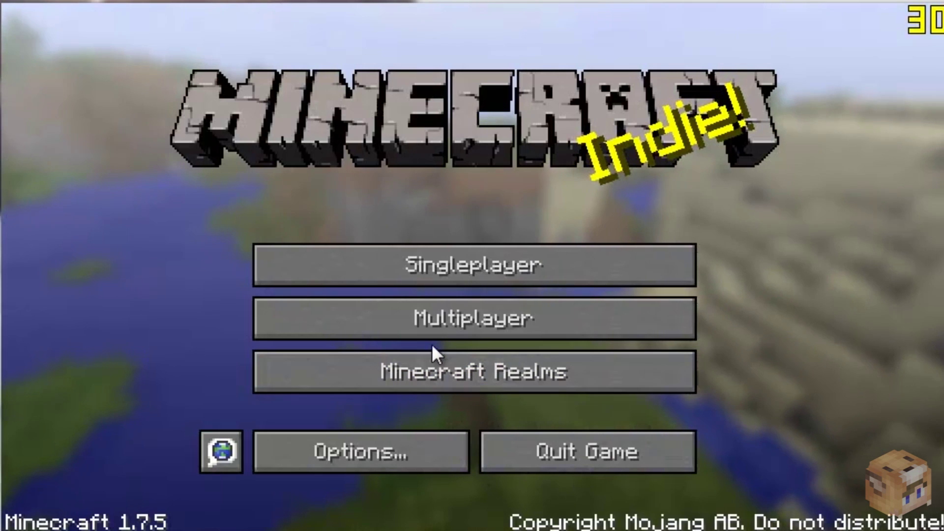
{"action": "left_click", "coordinate": [424, 274]}
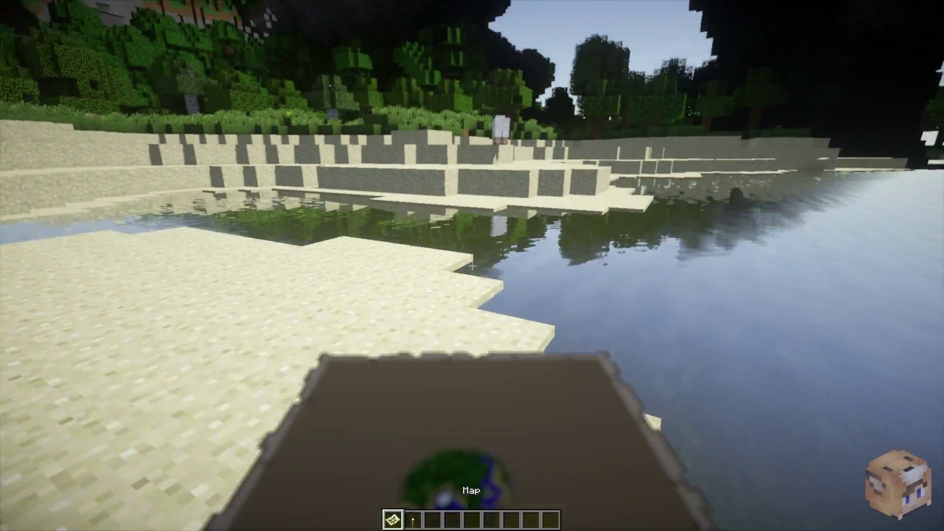
Place a torch on the sand by the water and switch to the front-facing third-person view.
{"action": "key", "text": "2"}
{"action": "right_click", "coordinate": [472, 266]}
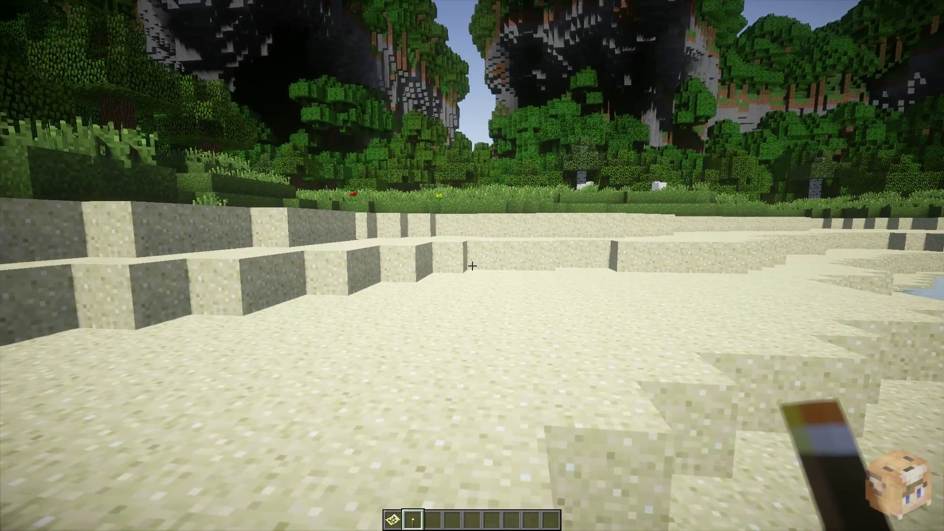
{"action": "key", "text": "F5"}
{"action": "key", "text": "F5"}
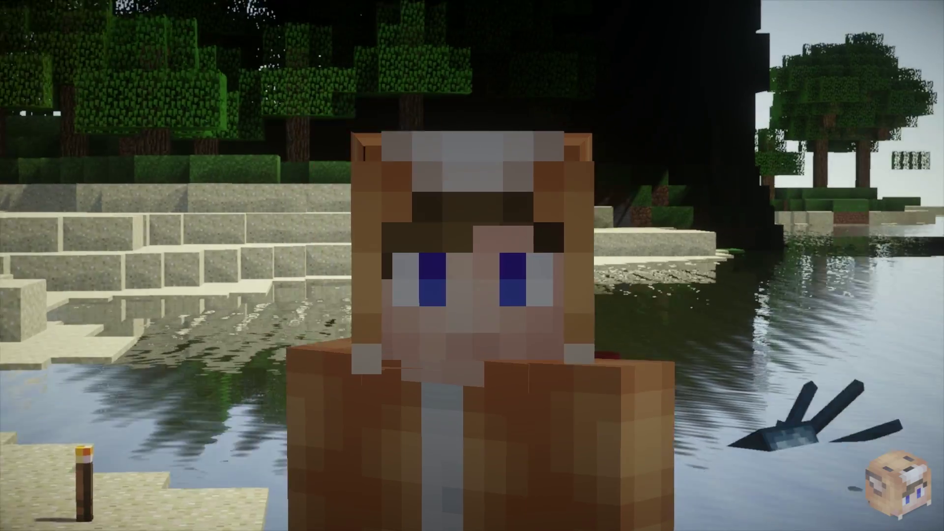